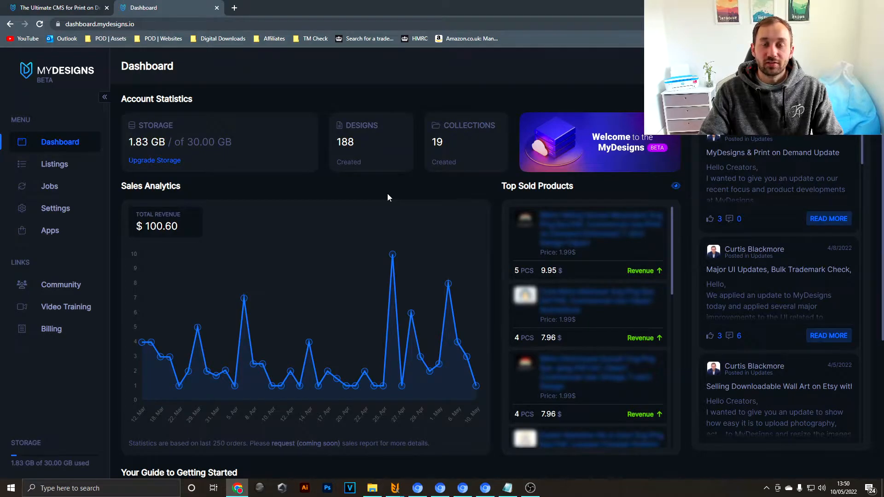
Create a listings collection named "bulk change colour" nested under Home with the Etsy Digital template
{"action": "scroll", "coordinate": [453, 188], "scroll_direction": "down", "scroll_amount": 1}
{"action": "scroll", "coordinate": [456, 191], "scroll_direction": "up", "scroll_amount": 1}
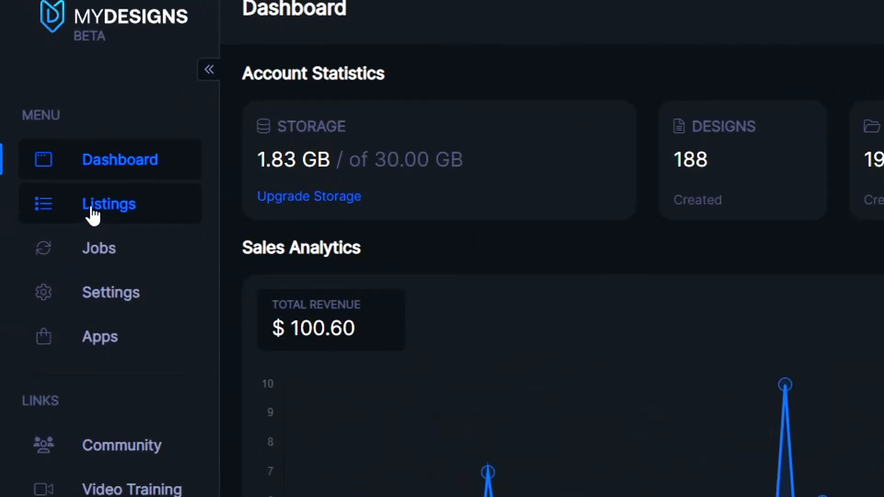
{"action": "left_click", "coordinate": [93, 214]}
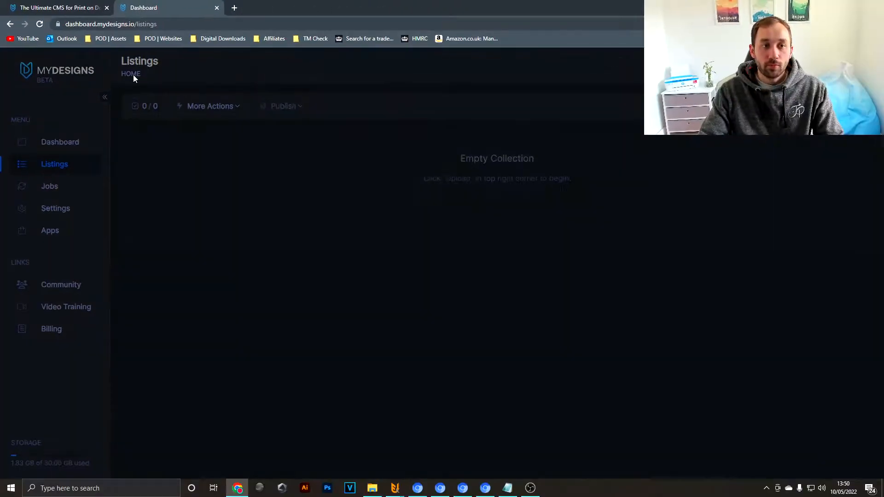
{"action": "left_click", "coordinate": [267, 149]}
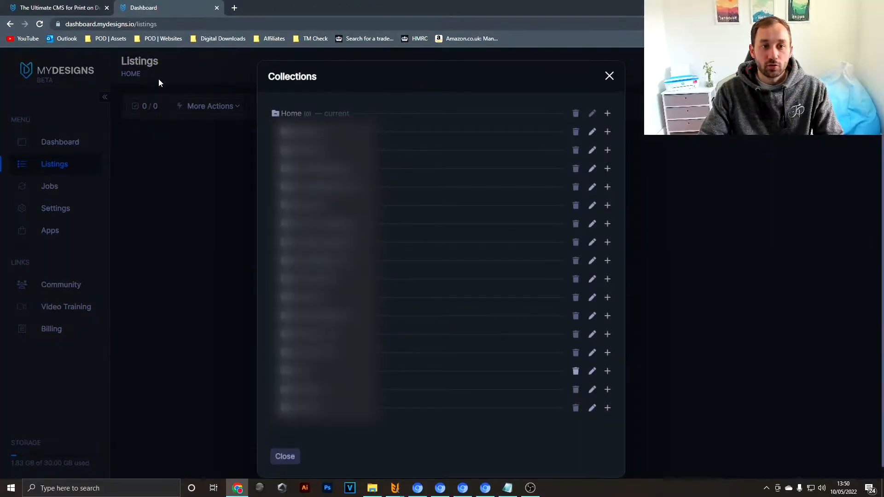
{"action": "left_click", "coordinate": [608, 115]}
{"action": "triple_click", "coordinate": [532, 455]}
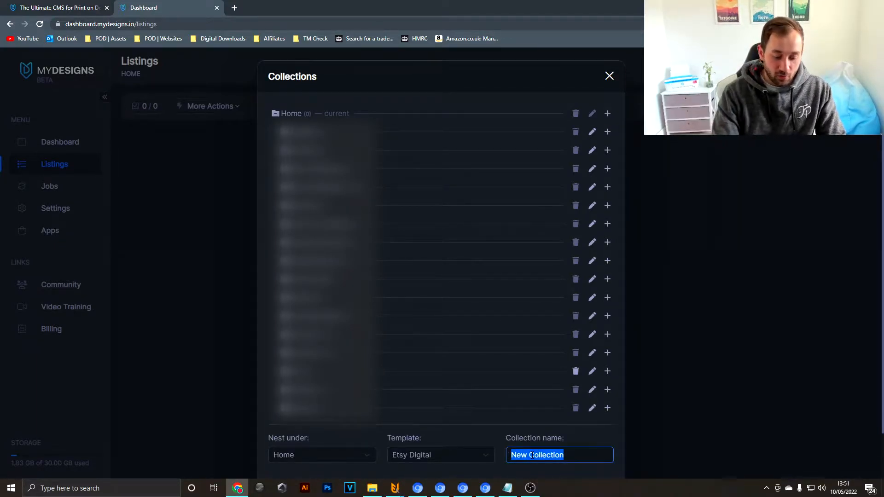
{"action": "type", "text": "bulk change colour"}
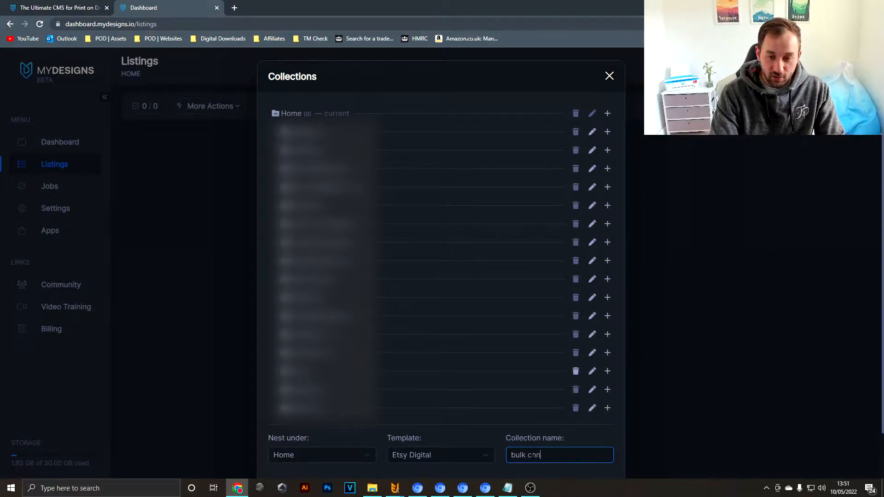
{"action": "scroll", "coordinate": [561, 455], "scroll_direction": "down", "scroll_amount": 2}
{"action": "left_click", "coordinate": [578, 454]}
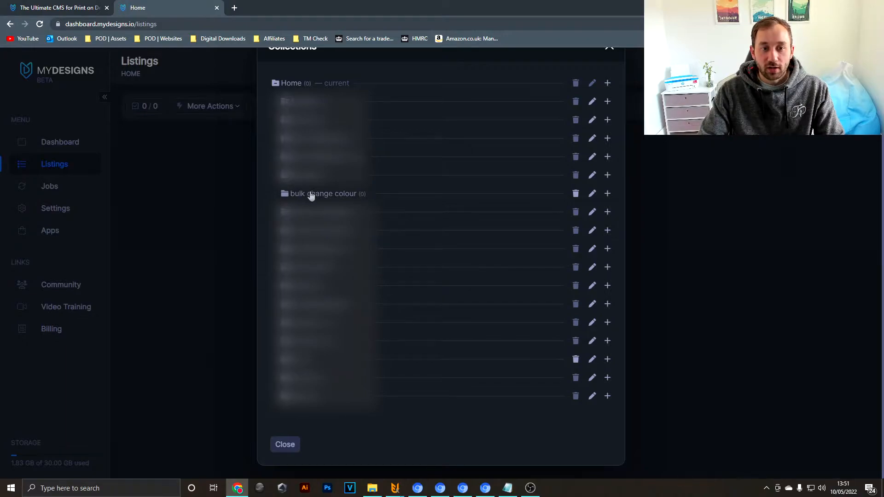
Open the "bulk change colour" collection and upload the 18 PNG designs to it
{"action": "left_click", "coordinate": [310, 193]}
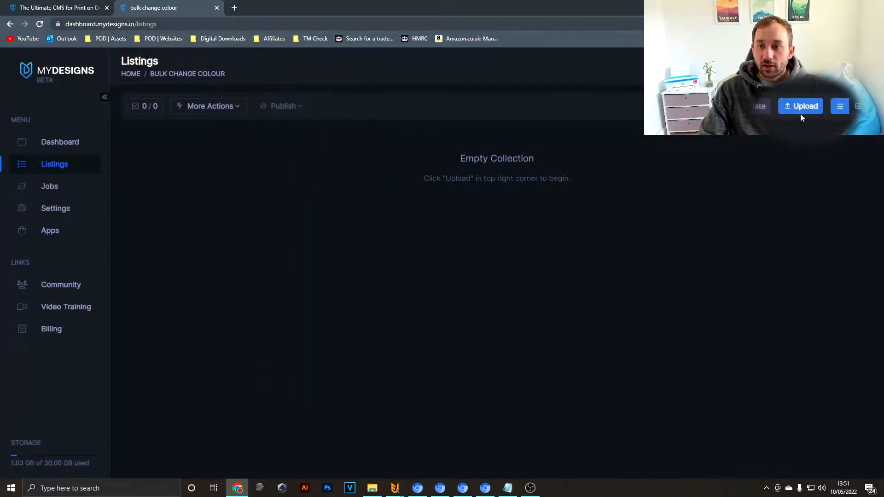
{"action": "left_click", "coordinate": [806, 108]}
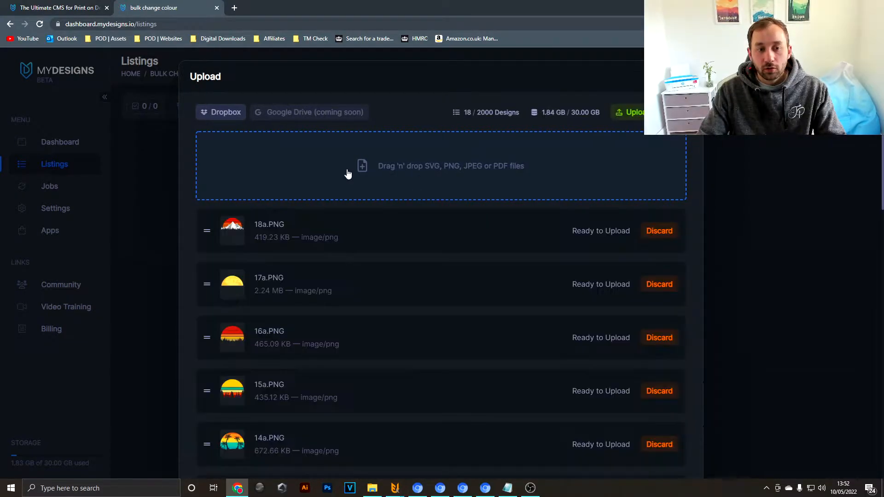
{"action": "scroll", "coordinate": [510, 240], "scroll_direction": "down", "scroll_amount": 2}
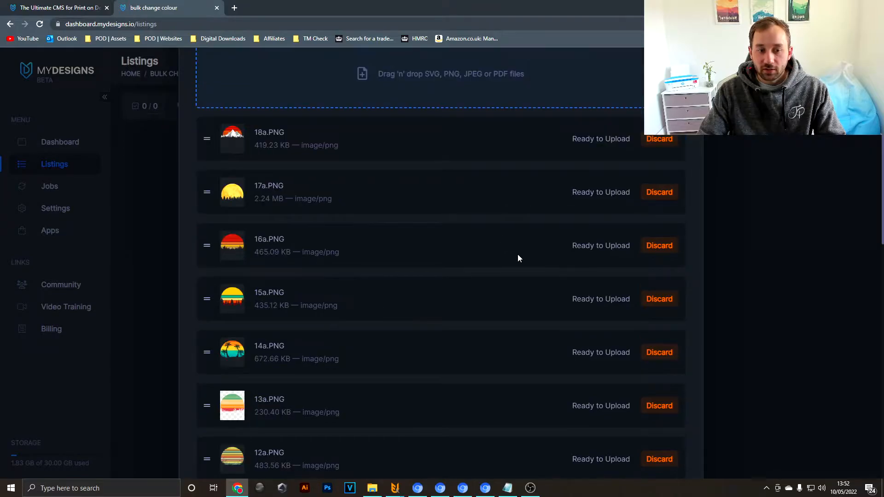
{"action": "scroll", "coordinate": [518, 254], "scroll_direction": "up", "scroll_amount": 2}
{"action": "left_click", "coordinate": [628, 112]}
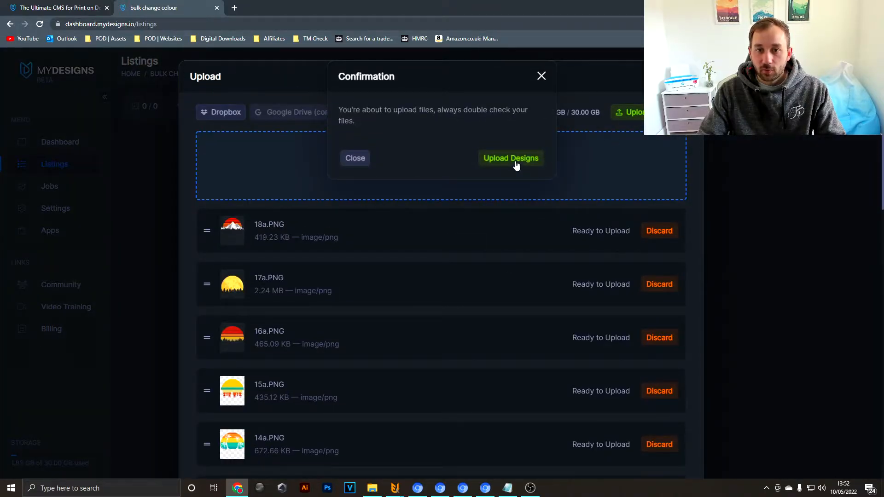
{"action": "left_click", "coordinate": [515, 161]}
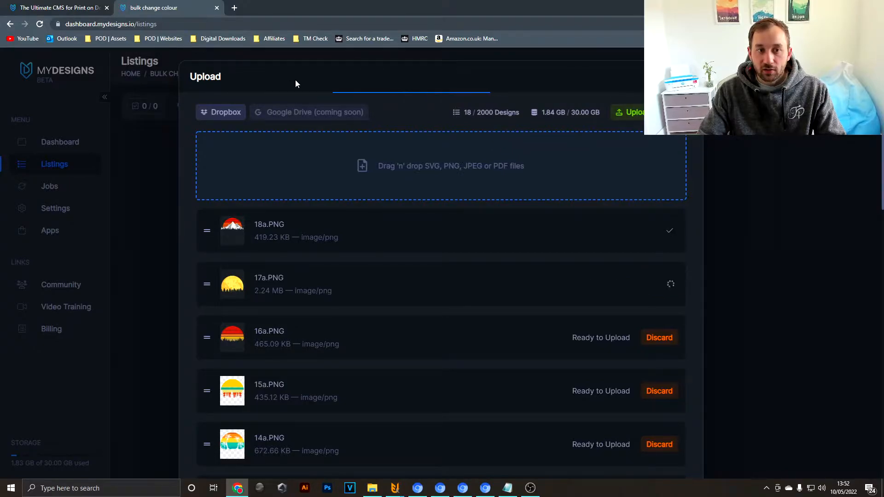
{"action": "scroll", "coordinate": [599, 262], "scroll_direction": "down", "scroll_amount": 3}
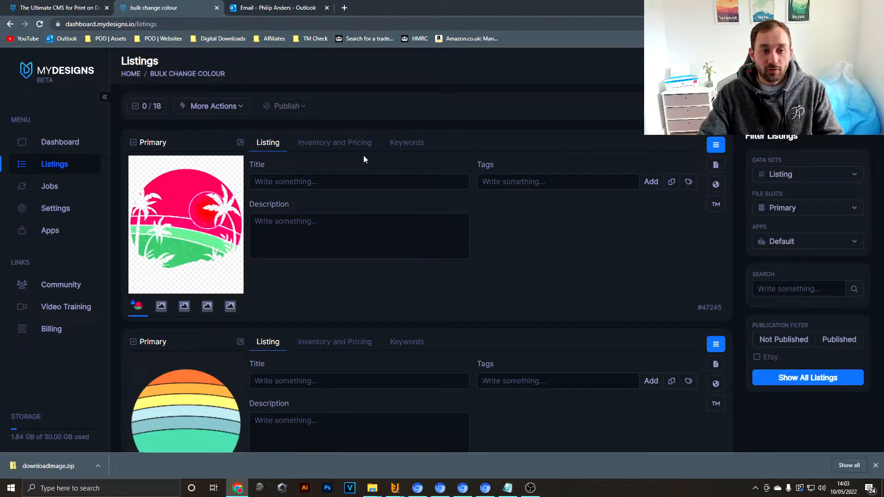
Look through the uploaded designs and select all 18 listings in the collection
{"action": "scroll", "coordinate": [363, 155], "scroll_direction": "down", "scroll_amount": 1}
{"action": "scroll", "coordinate": [497, 313], "scroll_direction": "down", "scroll_amount": 5}
{"action": "middle_click", "coordinate": [503, 357]}
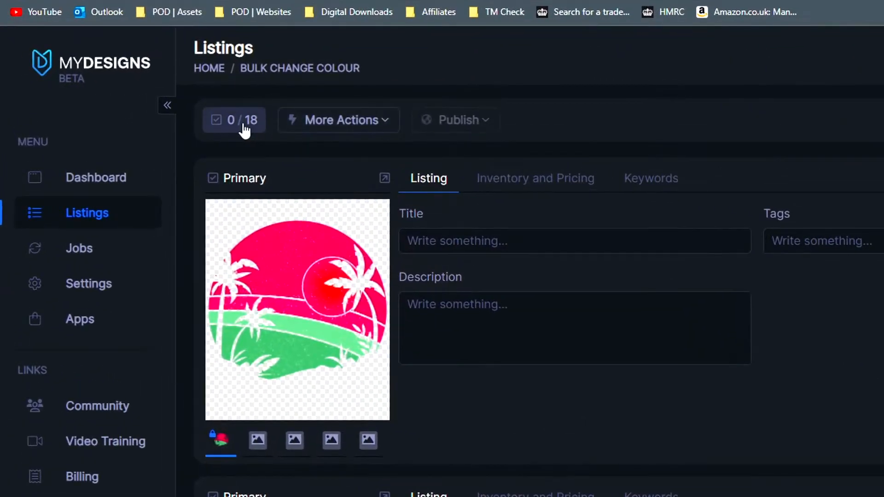
{"action": "left_click", "coordinate": [210, 119]}
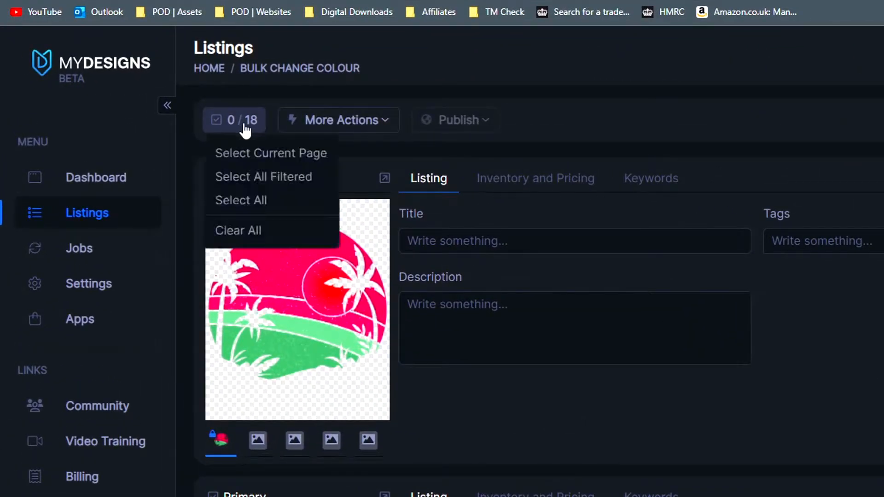
{"action": "left_click", "coordinate": [275, 206]}
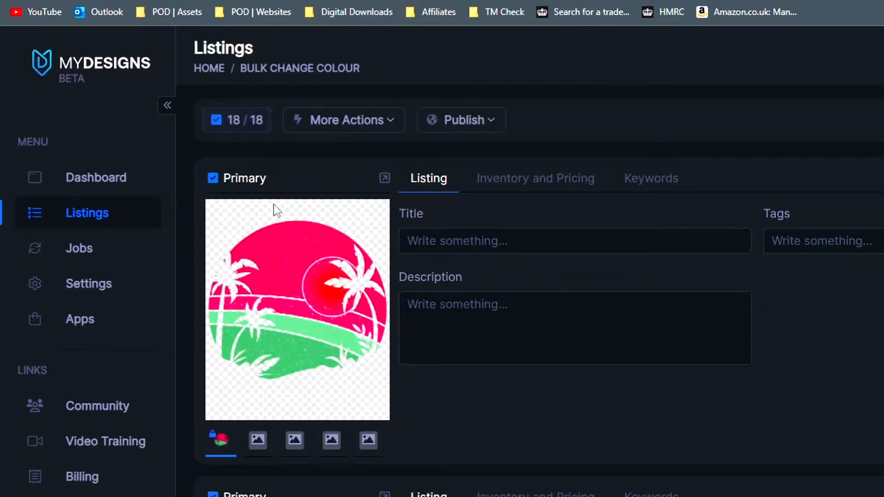
Start a Color Overlay for the selected listings from the Primary file slot, with Mockup 1 as the output slot
{"action": "left_click", "coordinate": [352, 129]}
{"action": "mouse_move", "coordinate": [396, 470]}
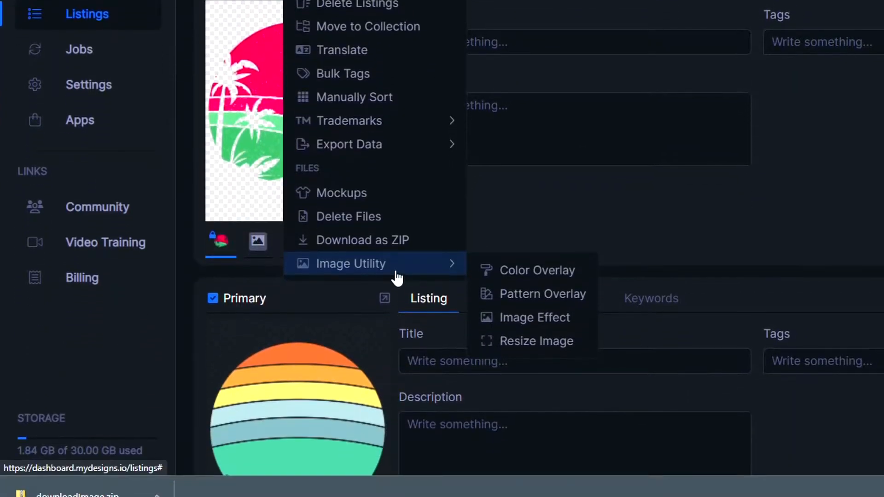
{"action": "left_click", "coordinate": [543, 272]}
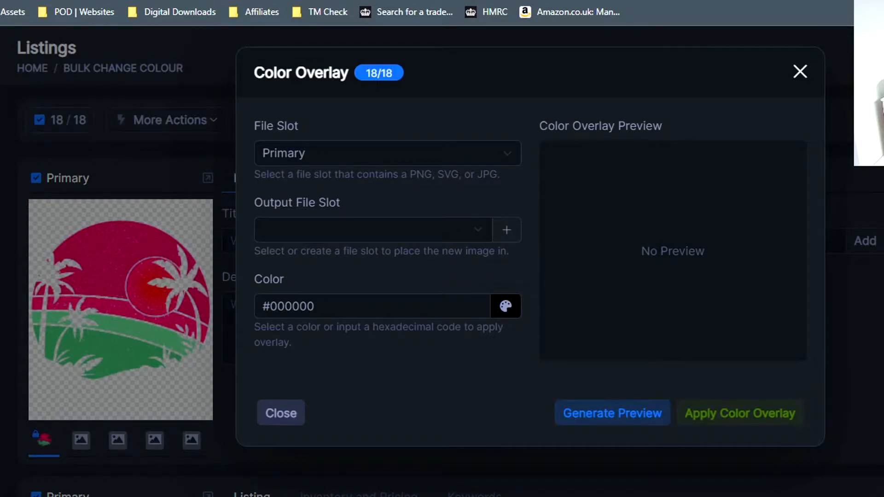
{"action": "left_click", "coordinate": [395, 228]}
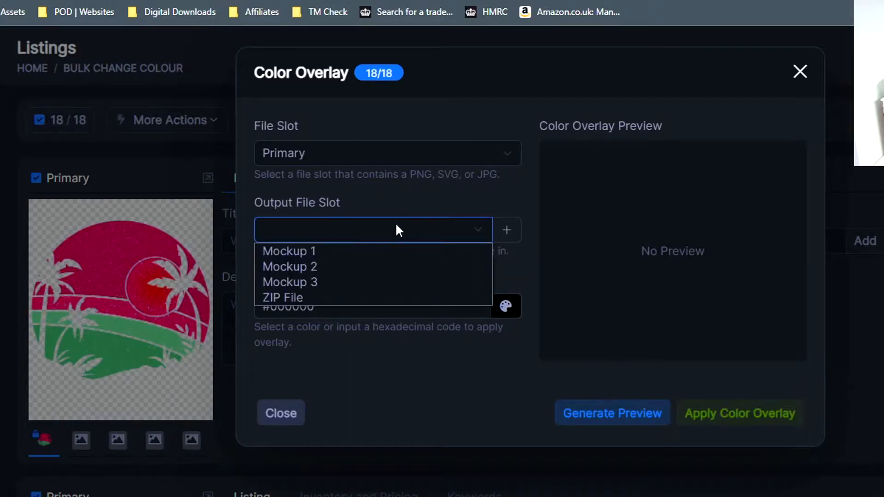
{"action": "left_click", "coordinate": [381, 250]}
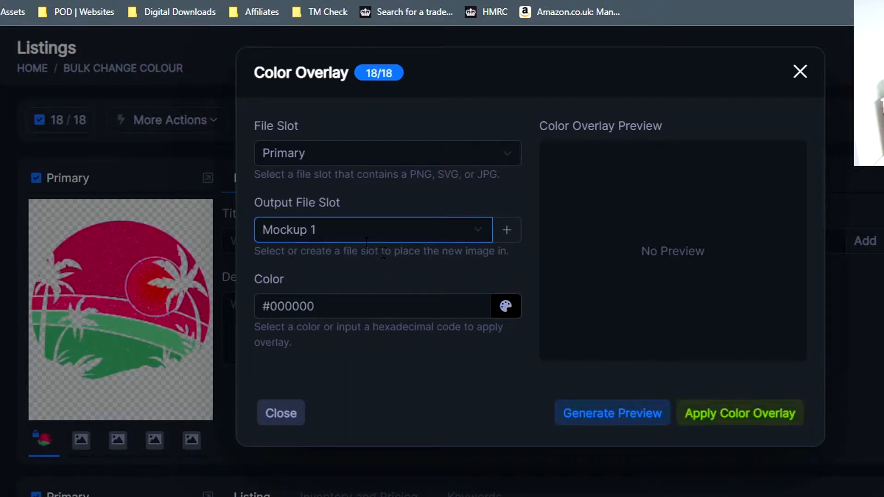
Set the overlay color to light cyan blue, #56dbf5
{"action": "left_click", "coordinate": [508, 305]}
{"action": "left_click_drag", "start_coordinate": [533, 342], "coordinate": [629, 352]}
{"action": "left_click_drag", "start_coordinate": [587, 437], "coordinate": [601, 436]}
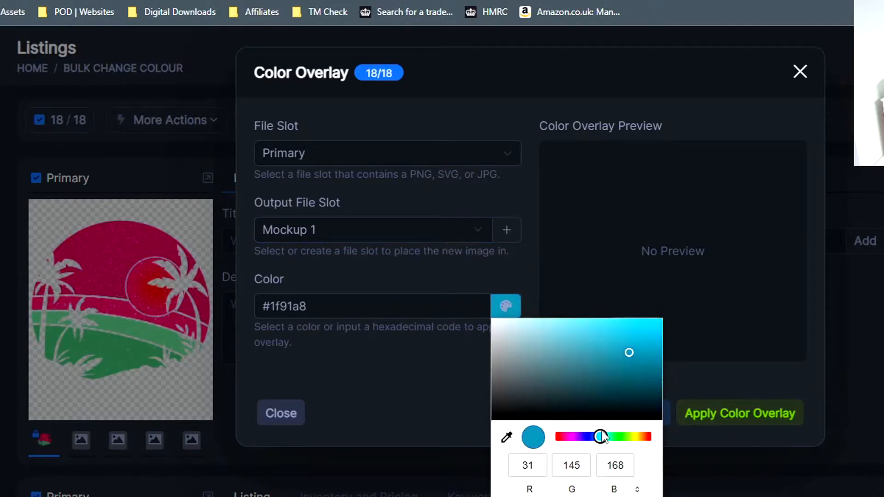
{"action": "left_click_drag", "start_coordinate": [606, 326], "coordinate": [604, 326]}
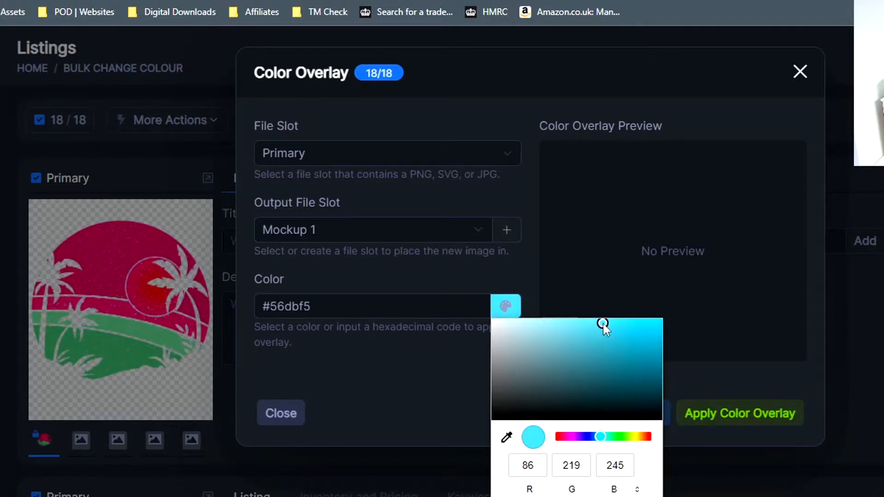
{"action": "left_click", "coordinate": [373, 385]}
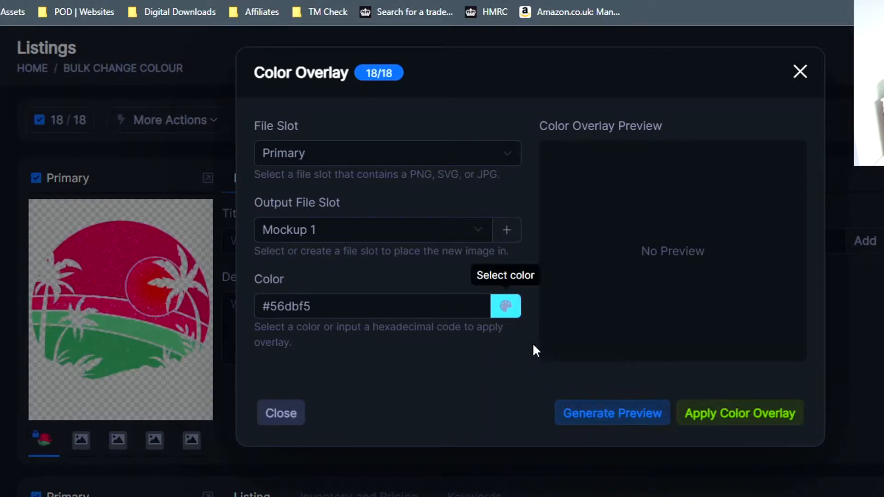
Generate a preview of the color overlay, apply it to all selected designs, and check the active job's queue
{"action": "left_click", "coordinate": [601, 426]}
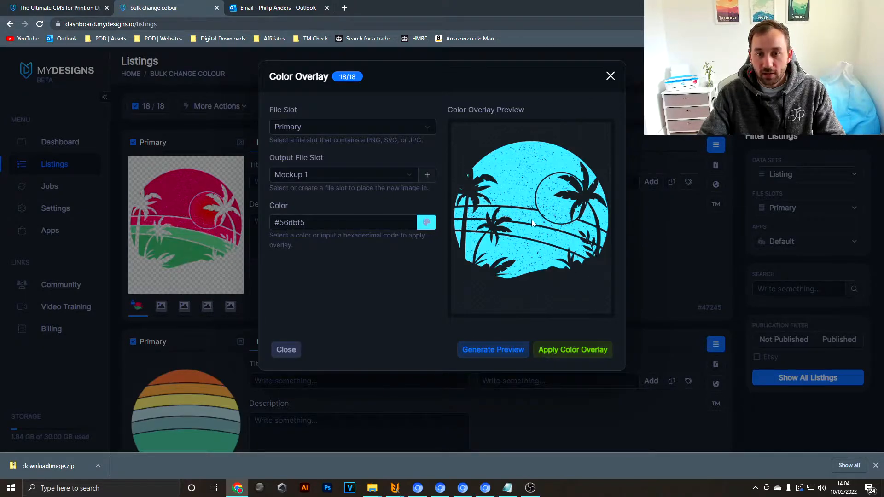
{"action": "left_click", "coordinate": [572, 355]}
{"action": "left_click", "coordinate": [526, 160]}
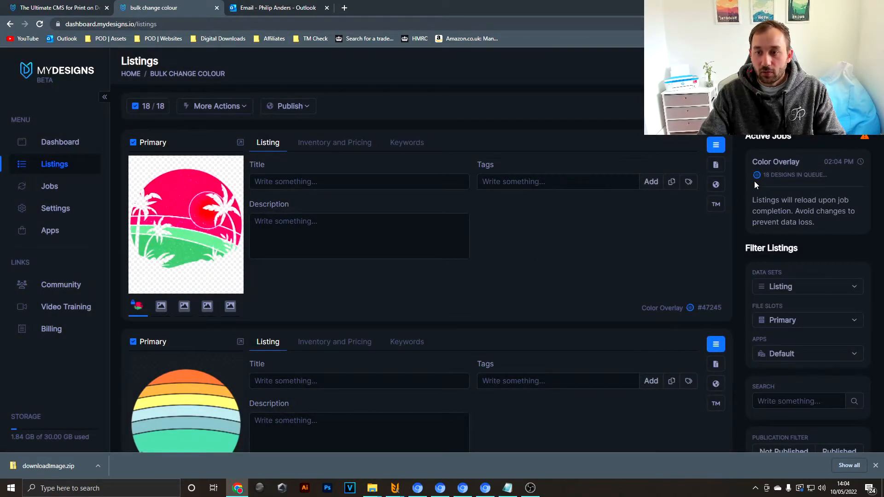
{"action": "left_click_drag", "start_coordinate": [838, 177], "coordinate": [756, 177]}
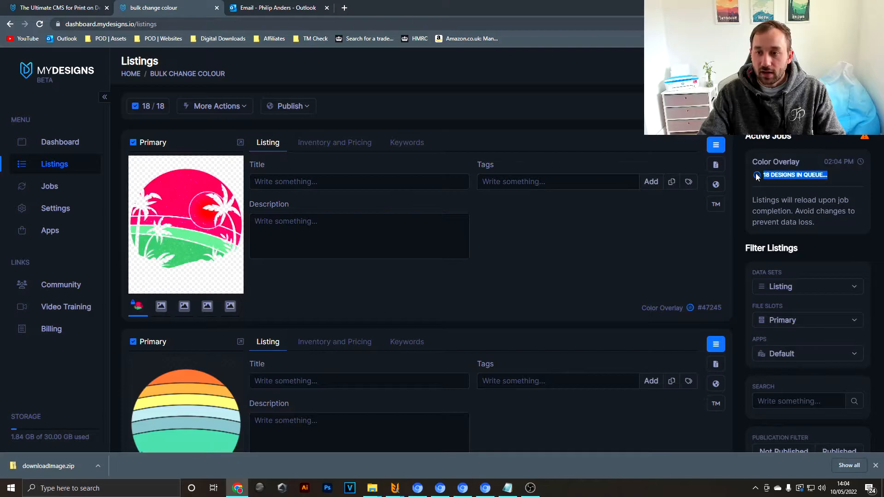
{"action": "left_click", "coordinate": [810, 176]}
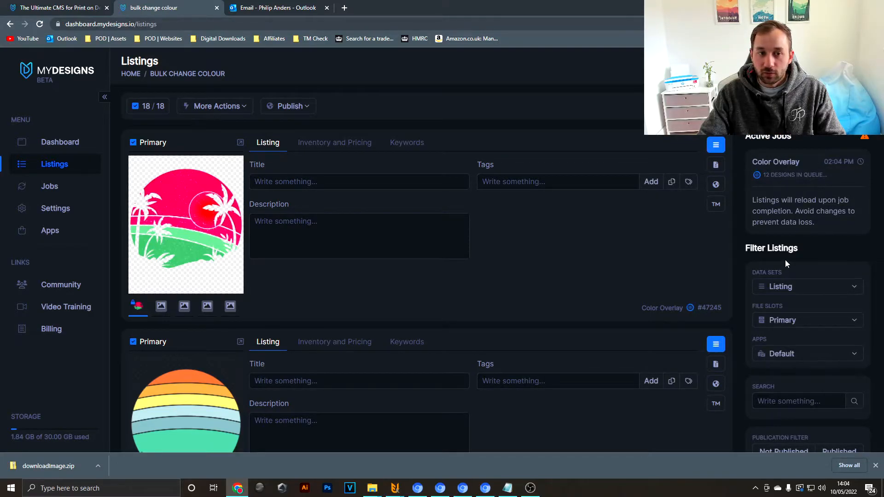
Start a Pattern Overlay for the selected listings and choose the Christmas pattern
{"action": "left_click", "coordinate": [220, 108]}
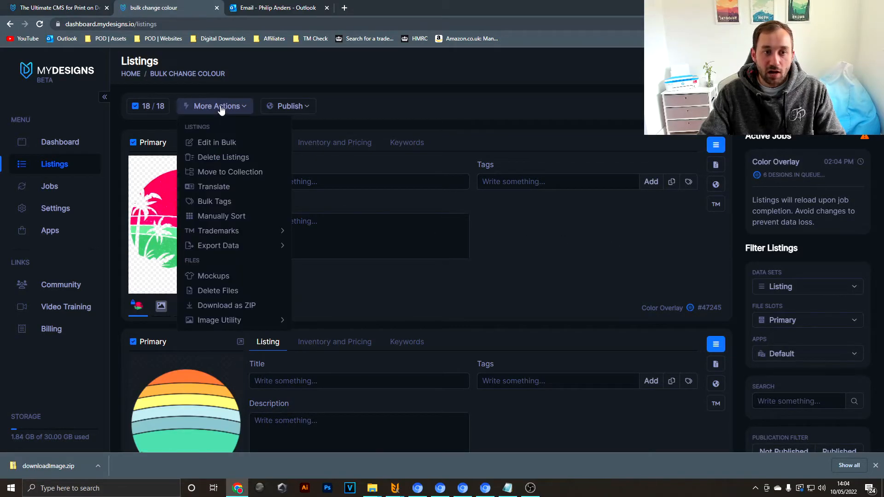
{"action": "mouse_move", "coordinate": [247, 319]}
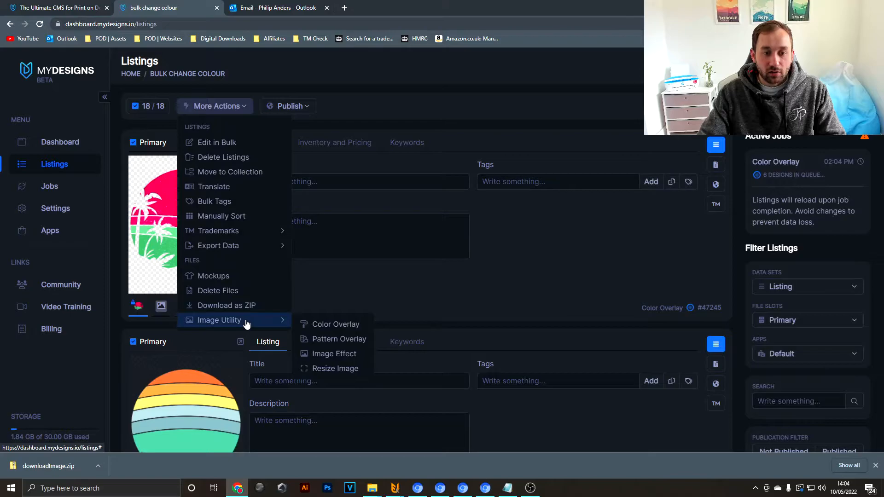
{"action": "left_click", "coordinate": [349, 340]}
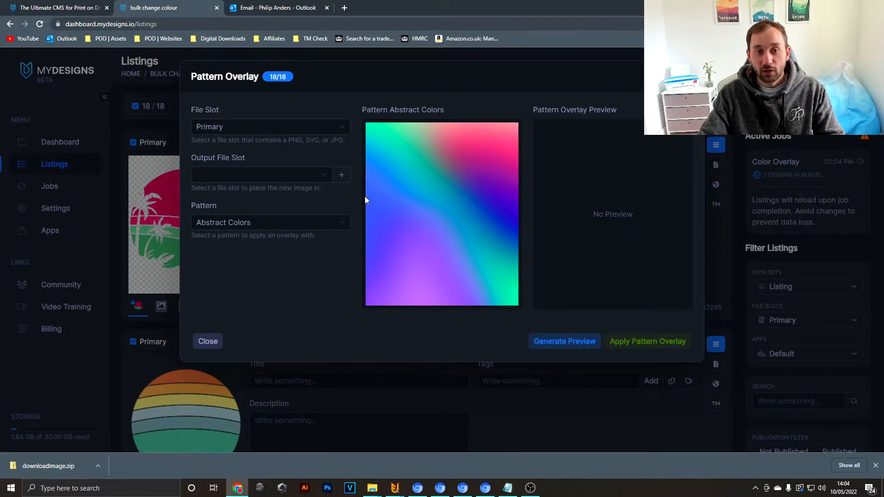
{"action": "left_click", "coordinate": [318, 223]}
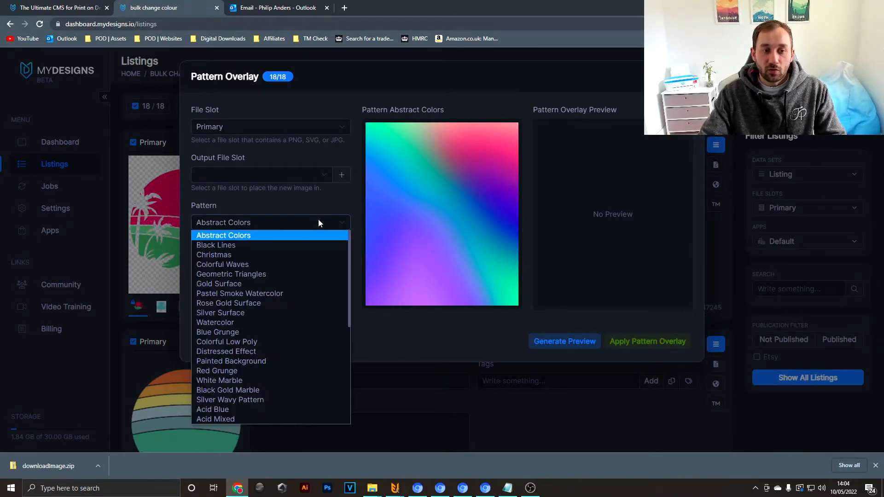
{"action": "left_click", "coordinate": [265, 226]}
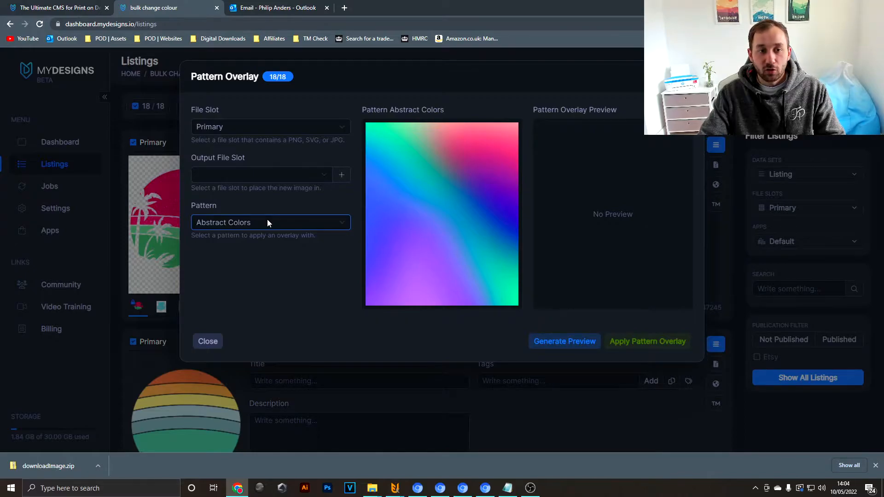
{"action": "left_click", "coordinate": [315, 223]}
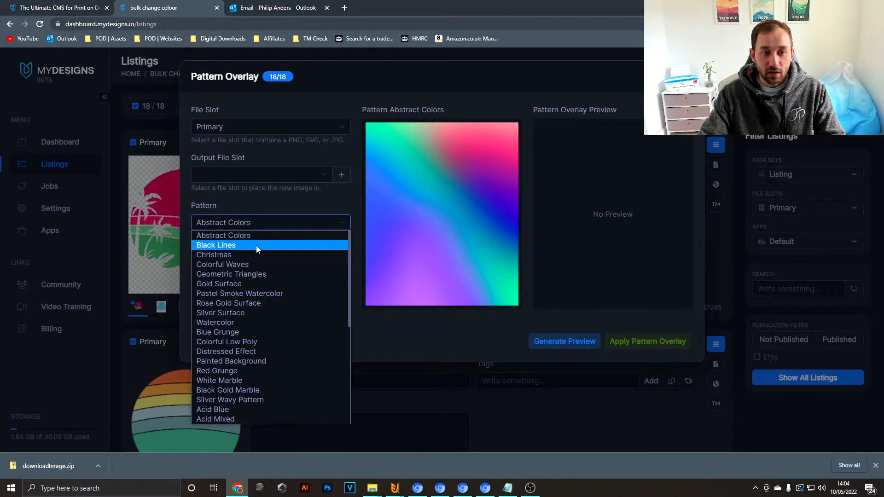
{"action": "left_click", "coordinate": [258, 254]}
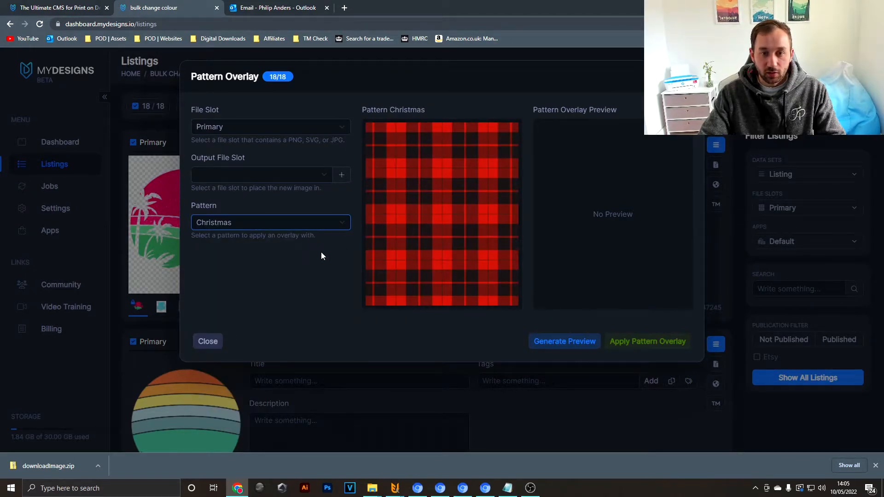
Go through the following overlay patterns one by one up to Rose Gold Surface
{"action": "key", "text": "Down"}
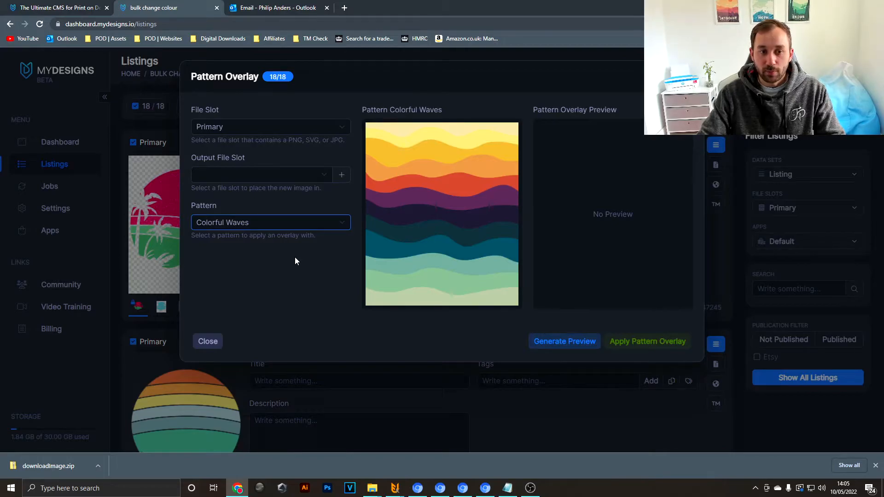
{"action": "key", "text": "Down"}
{"action": "key", "text": "Down"}
{"action": "key", "text": "Down"}
{"action": "key", "text": "Down"}
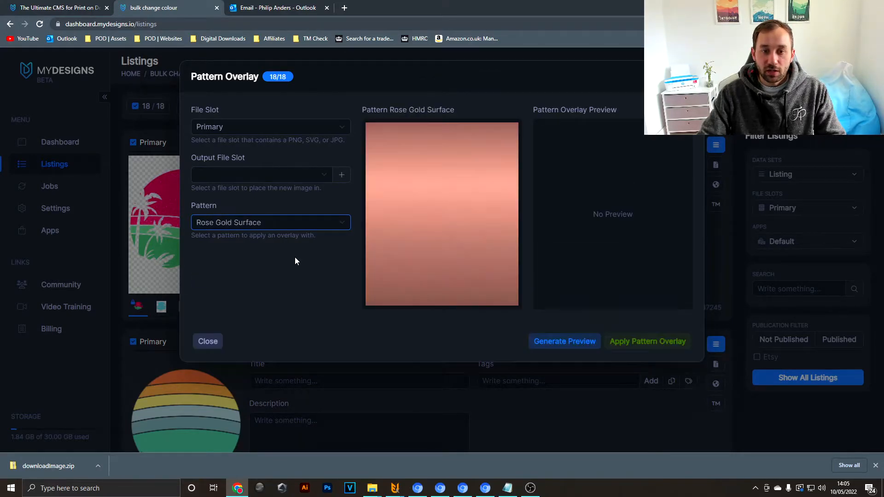
Go through the remaining overlay patterns after Rose Gold Surface one by one, up to Blue Ink
{"action": "key", "text": "Up"}
{"action": "key", "text": "Down"}
{"action": "key", "text": "Down"}
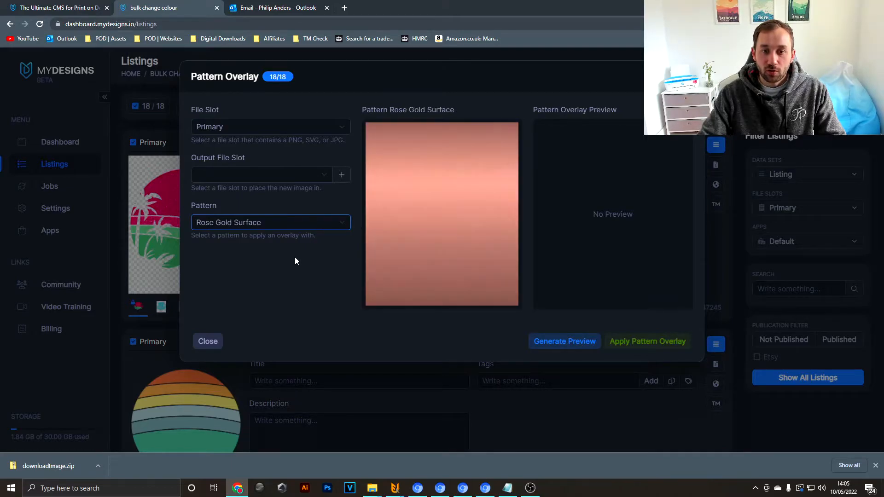
{"action": "key", "text": "Down"}
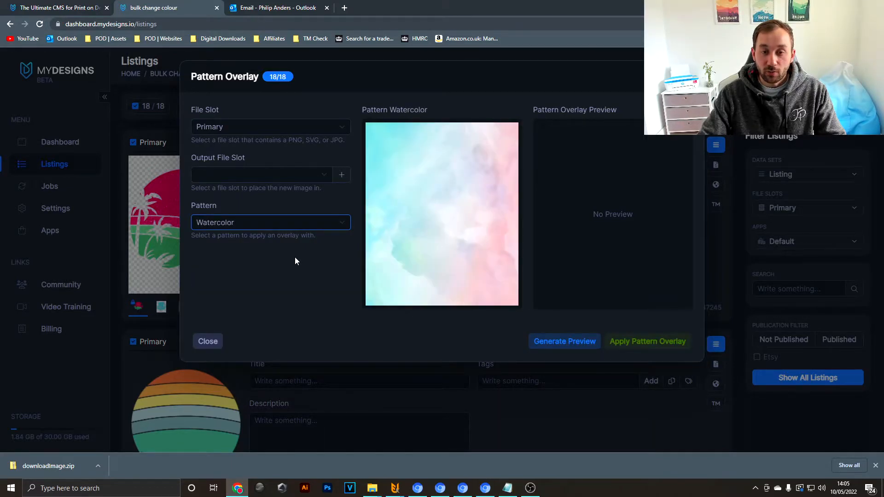
{"action": "key", "text": "Down"}
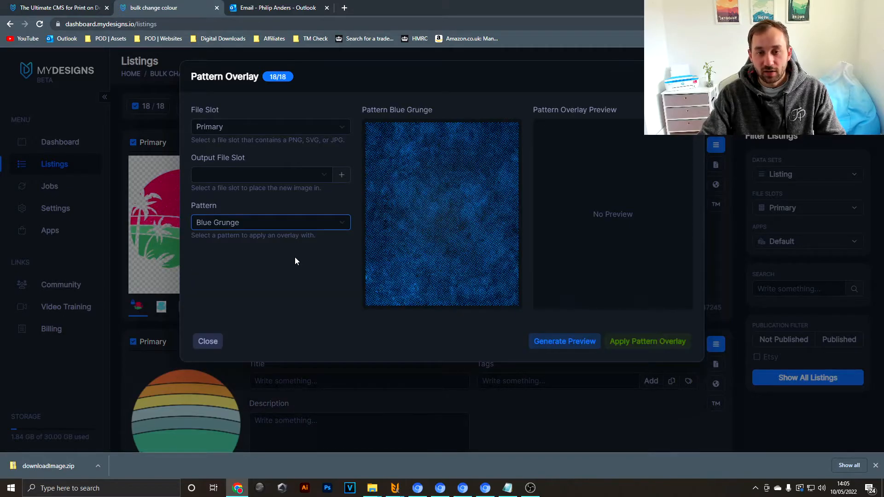
{"action": "key", "text": "Down"}
{"action": "key", "text": "Down"}
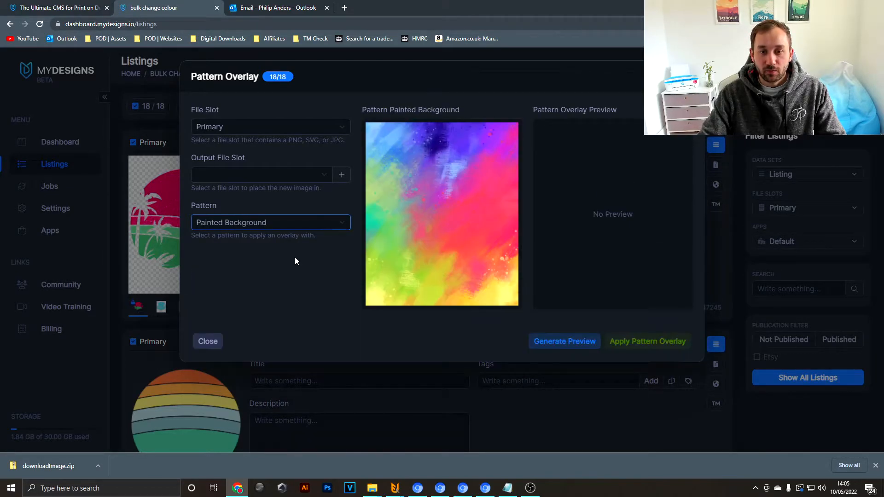
{"action": "key", "text": "Down"}
{"action": "key", "text": "Down"}
{"action": "key", "text": "Down"}
{"action": "key", "text": "Down"}
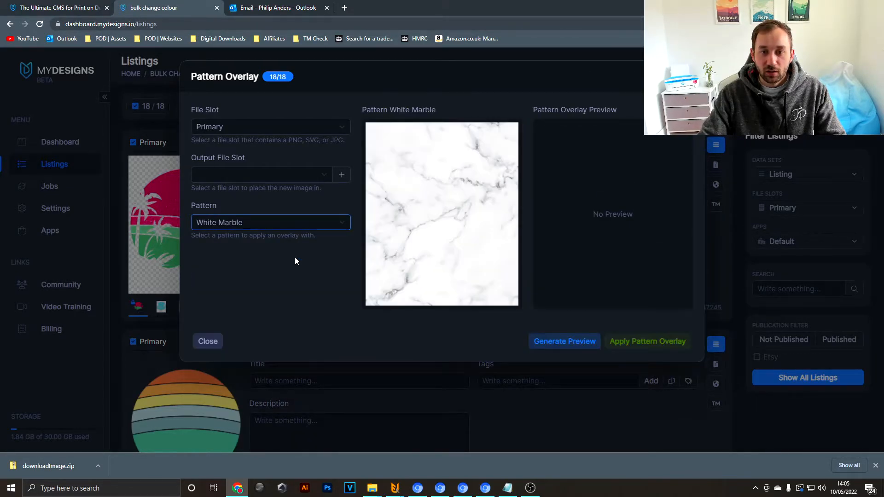
{"action": "key", "text": "Down"}
{"action": "key", "text": "Down"}
{"action": "key", "text": "Down"}
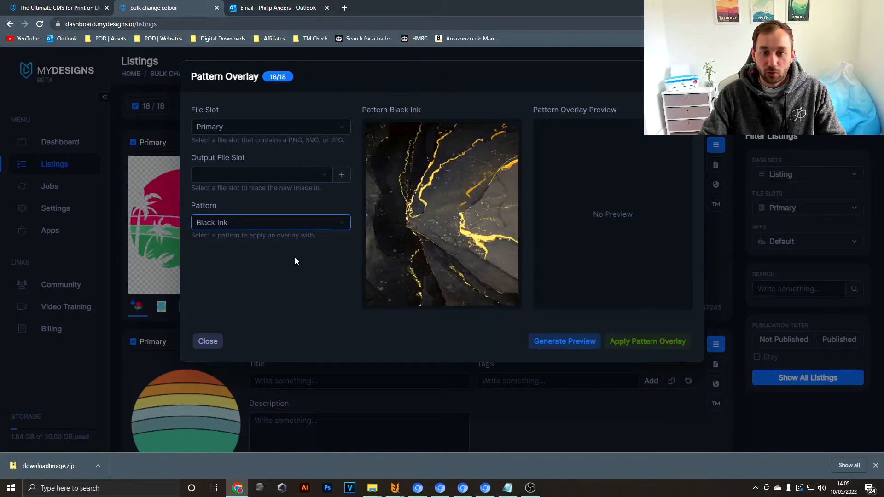
{"action": "key", "text": "Down"}
Choose the Colorful Waves pattern for the overlay and generate its preview
{"action": "left_click", "coordinate": [336, 222]}
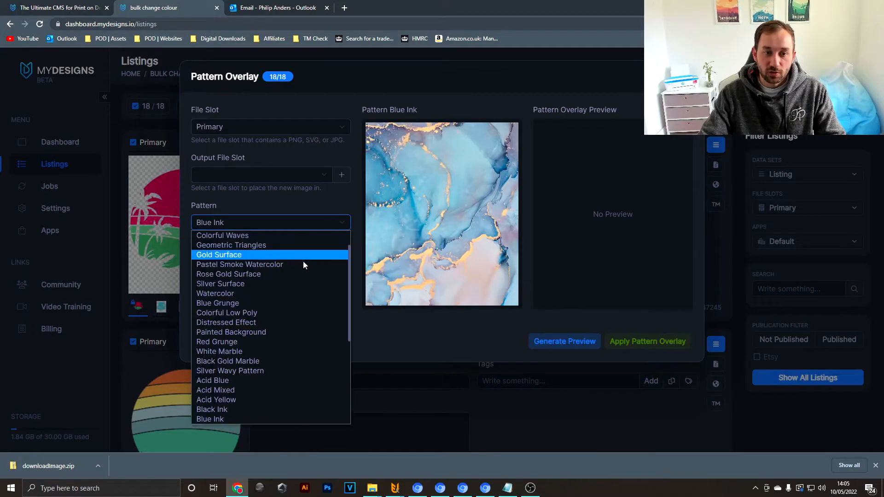
{"action": "left_click", "coordinate": [251, 267]}
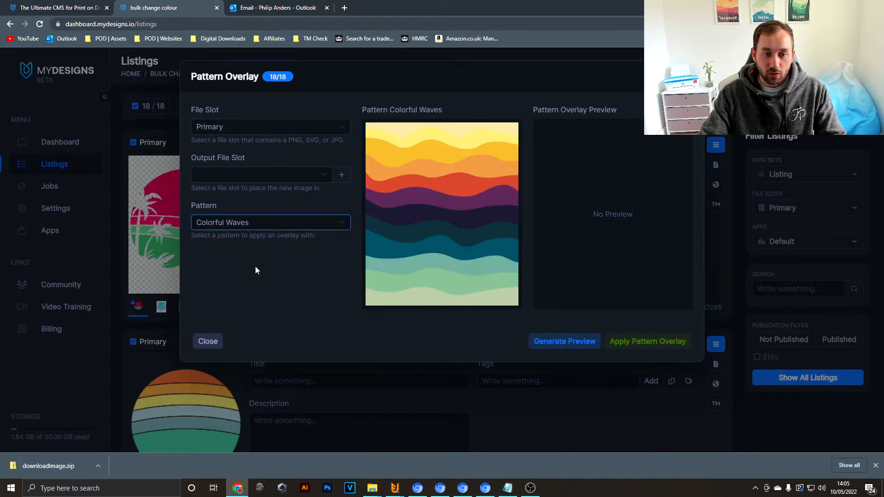
{"action": "left_click", "coordinate": [551, 343]}
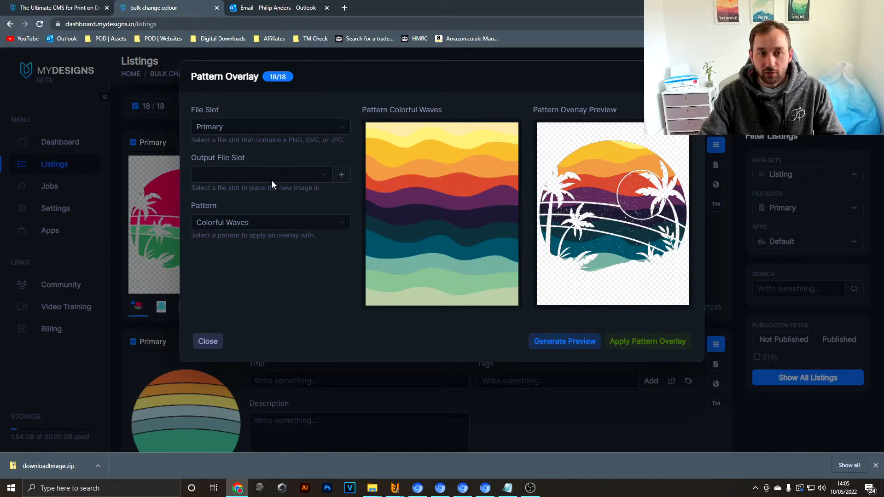
Set the output file slot to Mockup 2 and apply the pattern overlay to all selected listings
{"action": "left_click", "coordinate": [218, 179]}
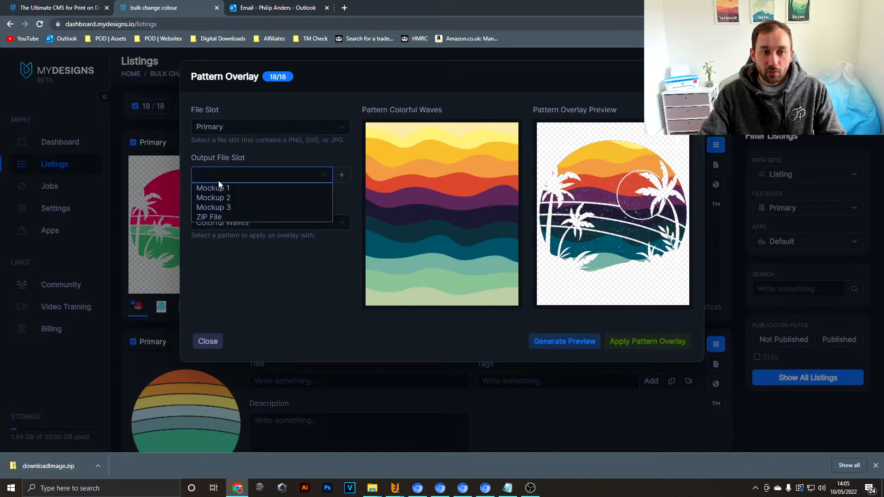
{"action": "left_click", "coordinate": [239, 198]}
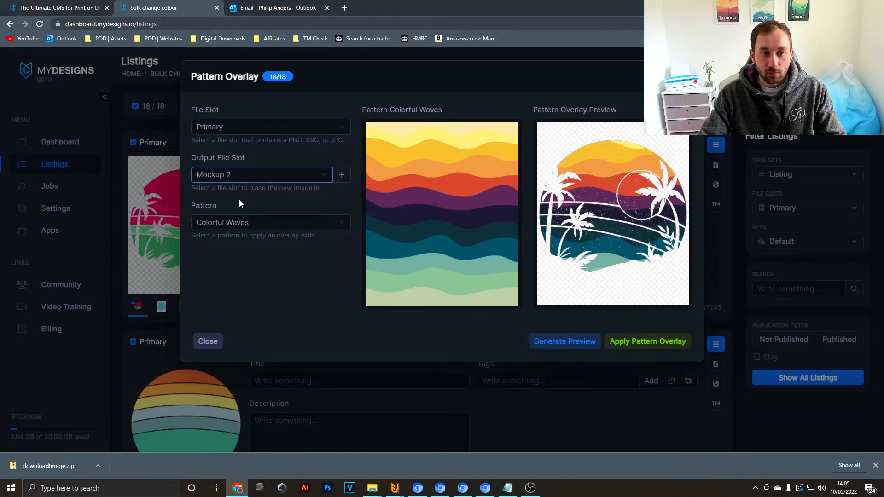
{"action": "left_click", "coordinate": [648, 350]}
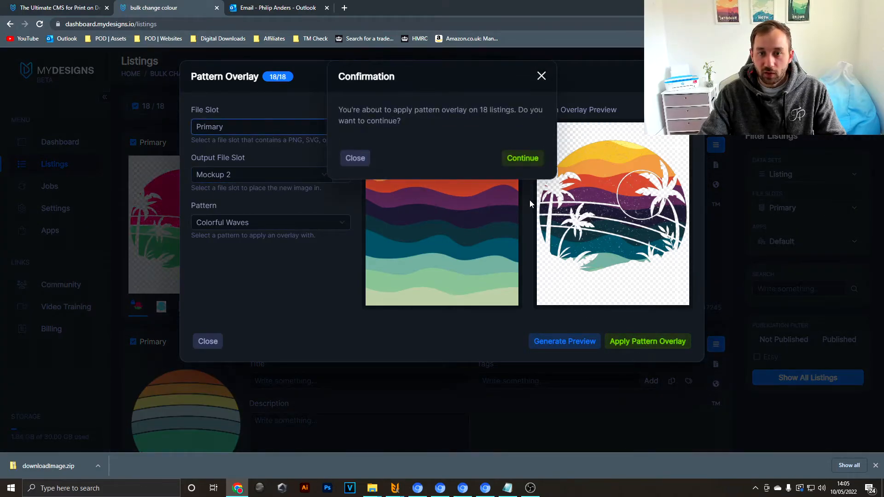
{"action": "left_click", "coordinate": [520, 158]}
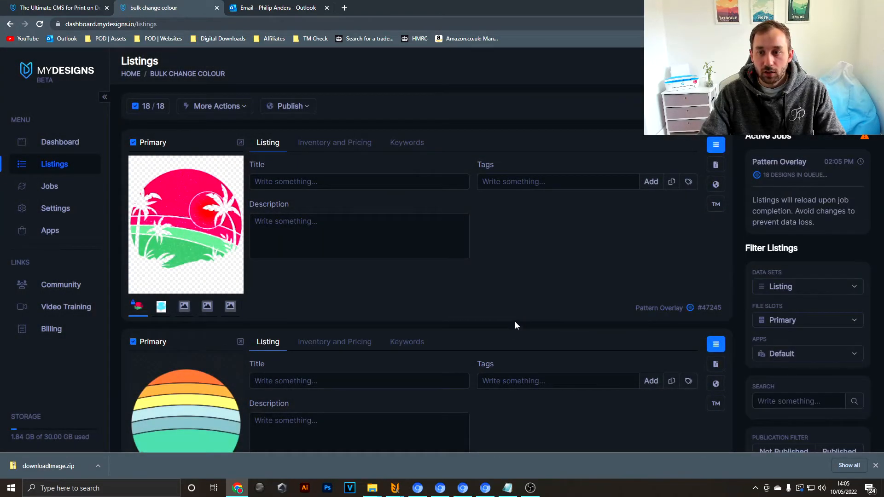
Check the active Pattern Overlay job notice and view the first listing's Mockup 1 file
{"action": "left_click_drag", "start_coordinate": [760, 176], "coordinate": [880, 179]}
{"action": "left_click", "coordinate": [849, 178]}
{"action": "scroll", "coordinate": [672, 241], "scroll_direction": "down", "scroll_amount": 1}
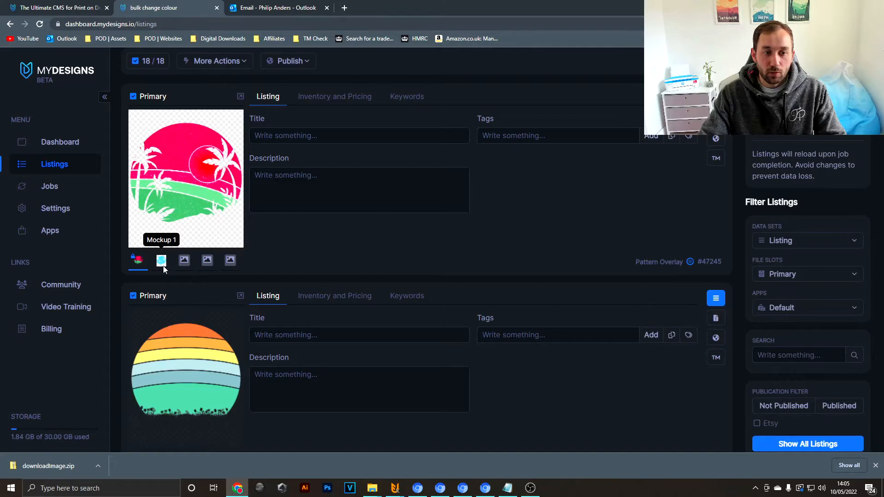
{"action": "left_click", "coordinate": [162, 264]}
{"action": "scroll", "coordinate": [156, 303], "scroll_direction": "down", "scroll_amount": 4}
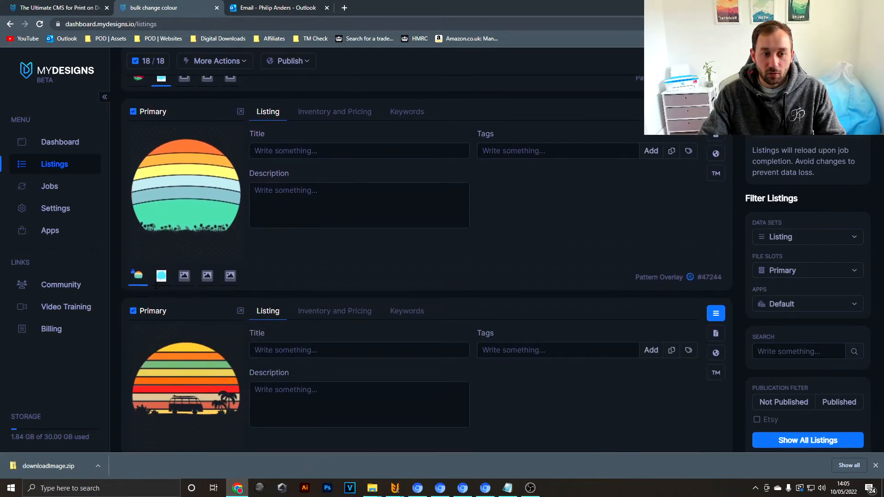
{"action": "scroll", "coordinate": [168, 311], "scroll_direction": "up", "scroll_amount": 2}
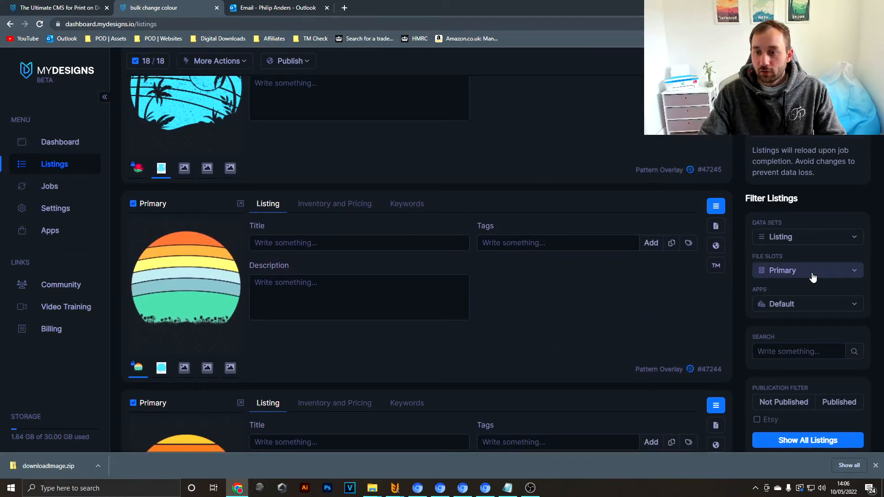
Show the Mockup 1 file slot for all listings and look through the color-overlaid designs
{"action": "left_click", "coordinate": [785, 272]}
{"action": "left_click", "coordinate": [785, 305]}
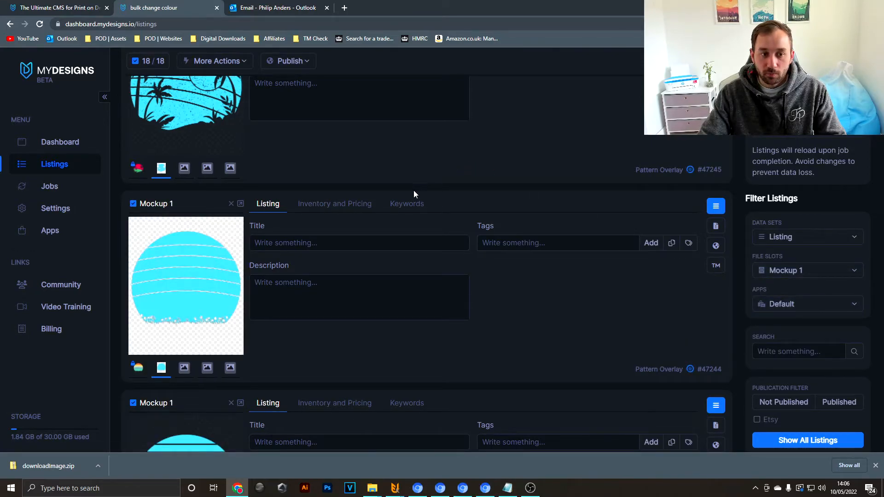
{"action": "scroll", "coordinate": [414, 189], "scroll_direction": "down", "scroll_amount": 6}
{"action": "scroll", "coordinate": [213, 285], "scroll_direction": "down", "scroll_amount": 10}
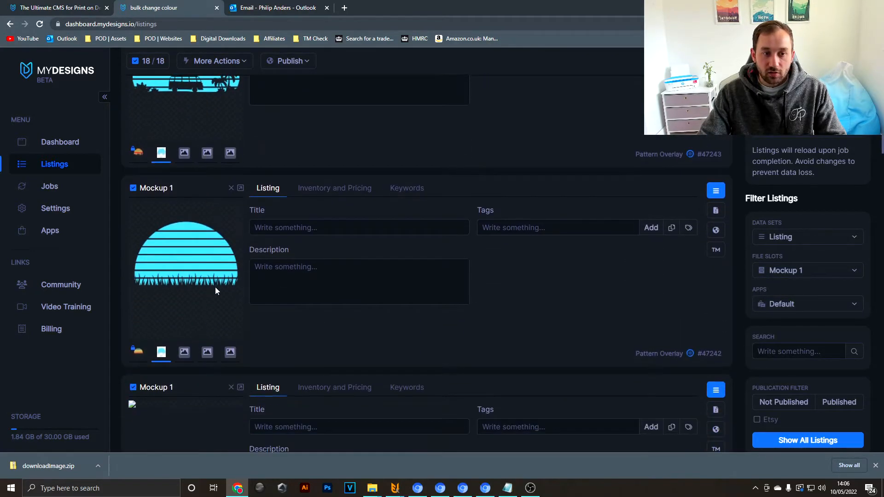
{"action": "scroll", "coordinate": [215, 289], "scroll_direction": "down", "scroll_amount": 6}
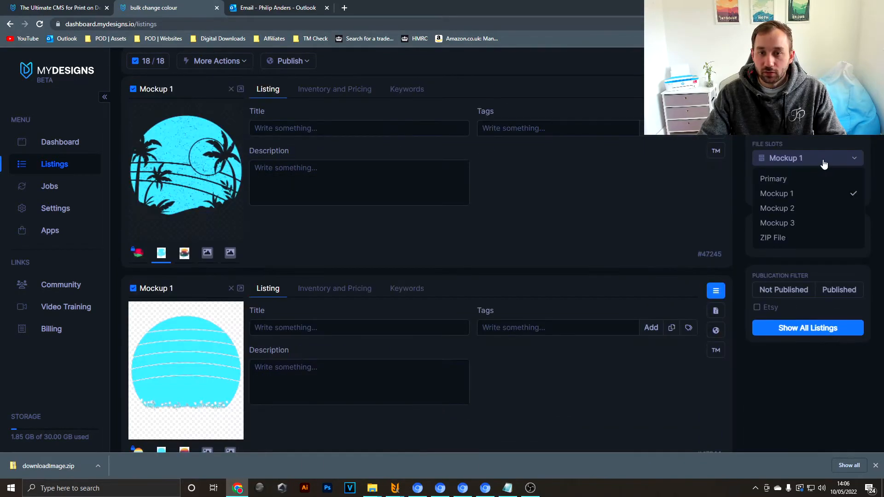
Show the Mockup 2 file slot for all listings and look through the pattern-overlaid designs
{"action": "left_click", "coordinate": [804, 210]}
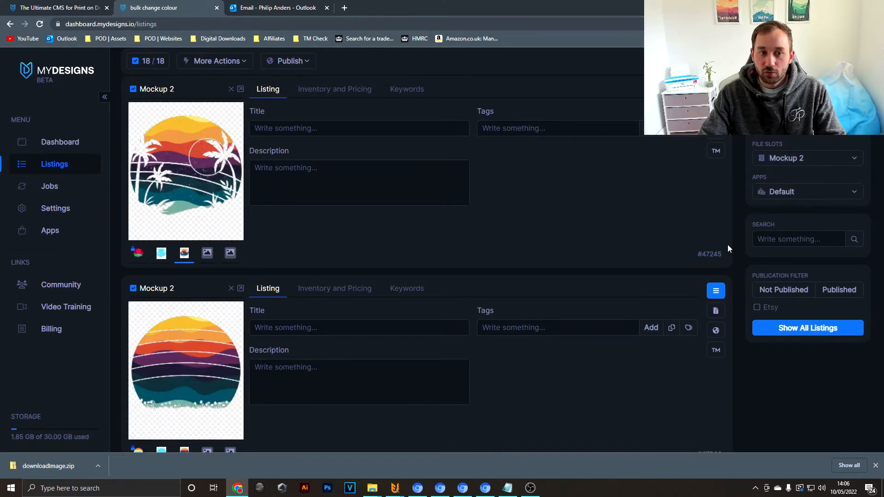
{"action": "scroll", "coordinate": [808, 207], "scroll_direction": "up", "scroll_amount": 1}
{"action": "scroll", "coordinate": [227, 301], "scroll_direction": "down", "scroll_amount": 2}
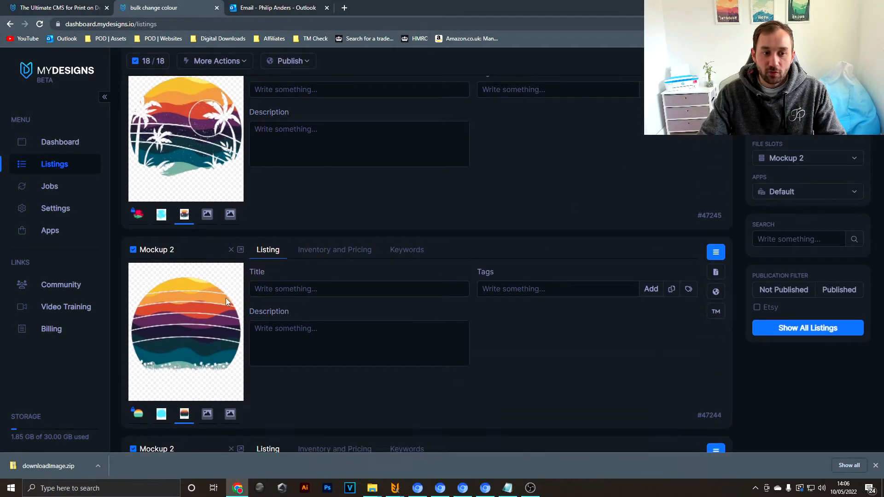
{"action": "scroll", "coordinate": [227, 303], "scroll_direction": "down", "scroll_amount": 2}
{"action": "scroll", "coordinate": [234, 323], "scroll_direction": "down", "scroll_amount": 9}
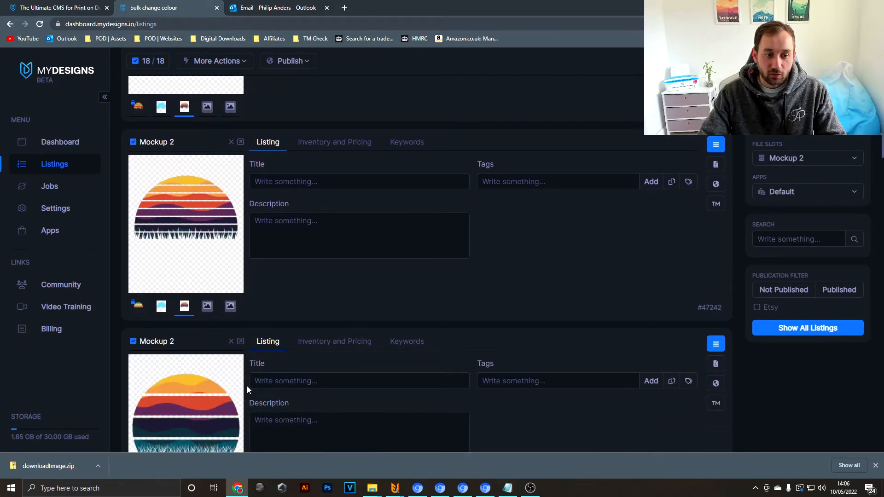
{"action": "scroll", "coordinate": [245, 380], "scroll_direction": "down", "scroll_amount": 7}
{"action": "scroll", "coordinate": [250, 385], "scroll_direction": "down", "scroll_amount": 4}
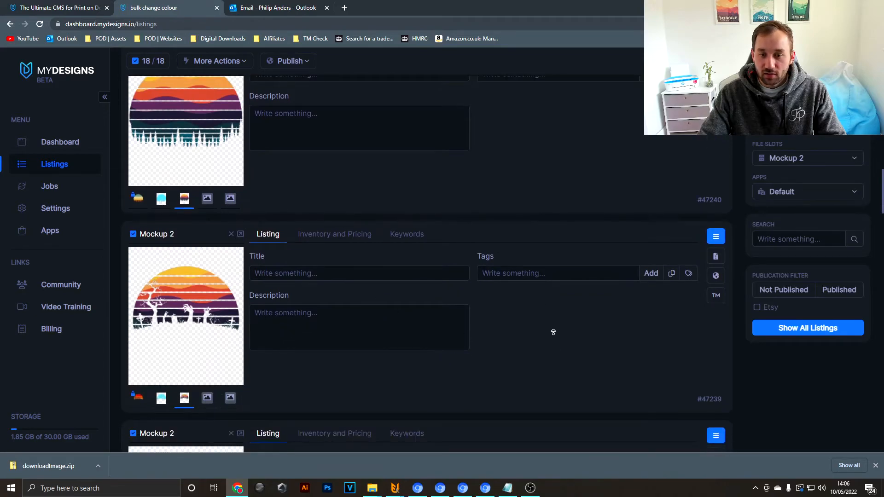
{"action": "scroll", "coordinate": [553, 332], "scroll_direction": "up", "scroll_amount": 20}
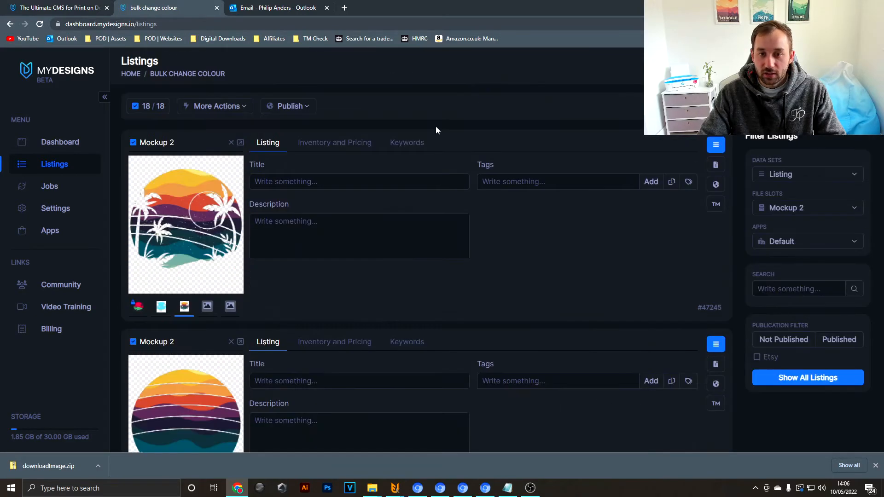
Download the Mockup 2 files of all selected listings as a ZIP
{"action": "left_click", "coordinate": [211, 111]}
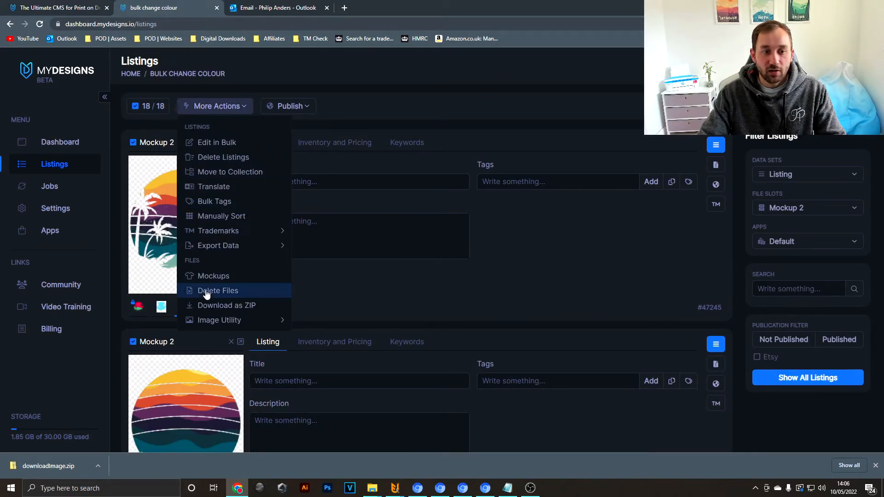
{"action": "left_click", "coordinate": [223, 307]}
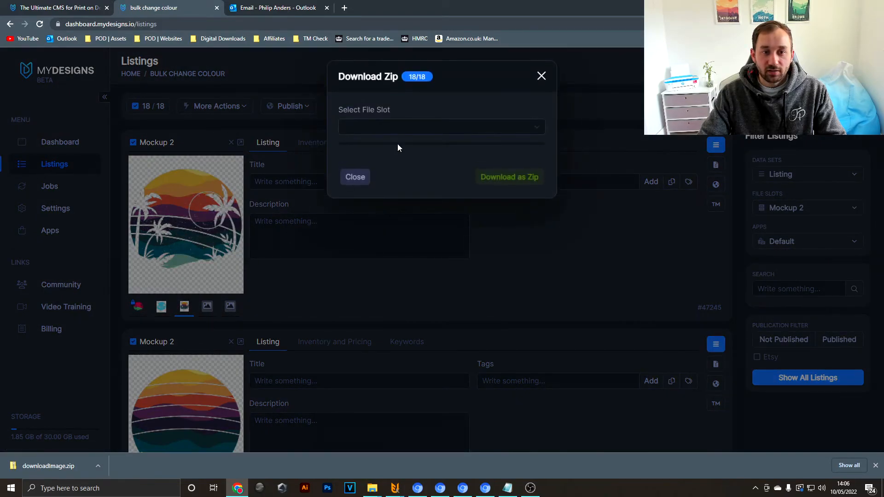
{"action": "left_click", "coordinate": [416, 126]}
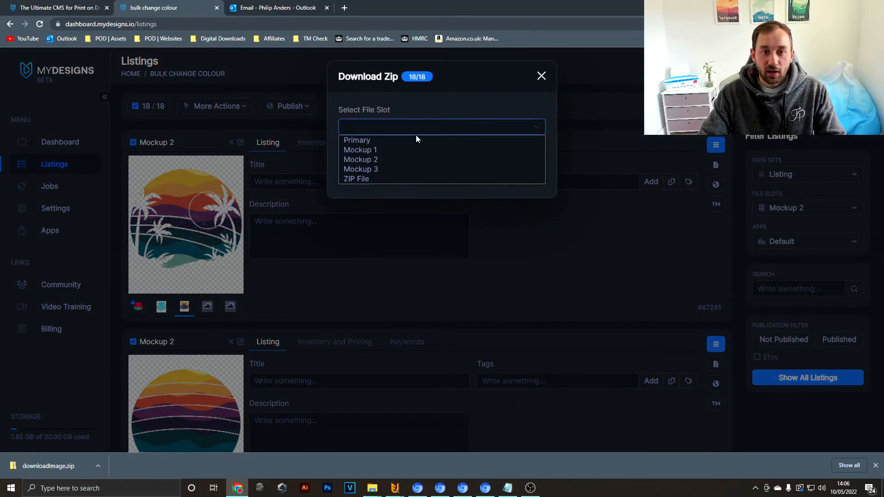
{"action": "left_click", "coordinate": [383, 150]}
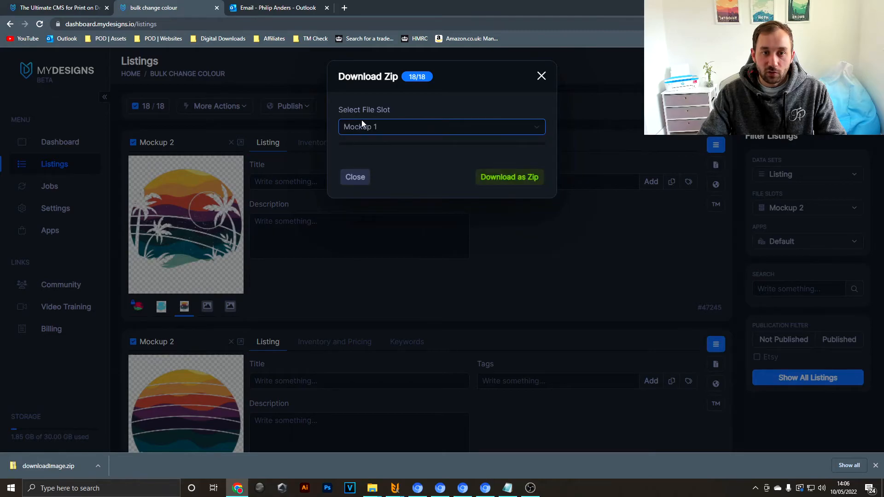
{"action": "left_click", "coordinate": [394, 129]}
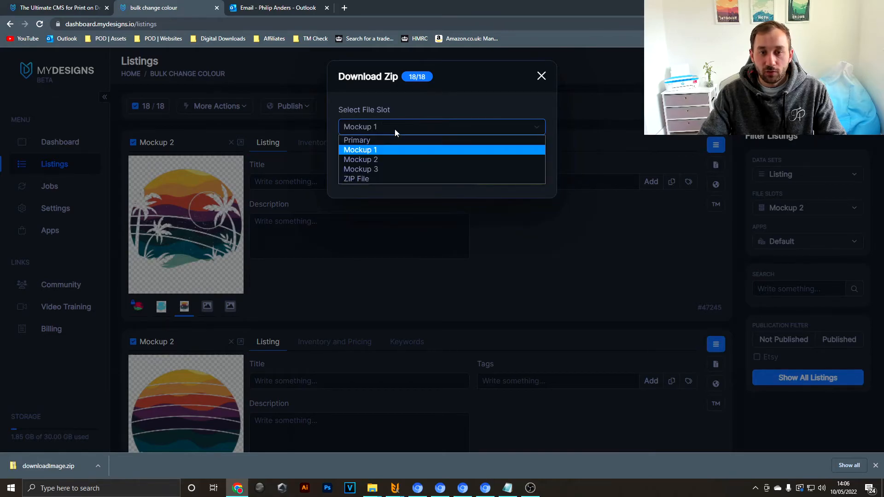
{"action": "left_click", "coordinate": [387, 161]}
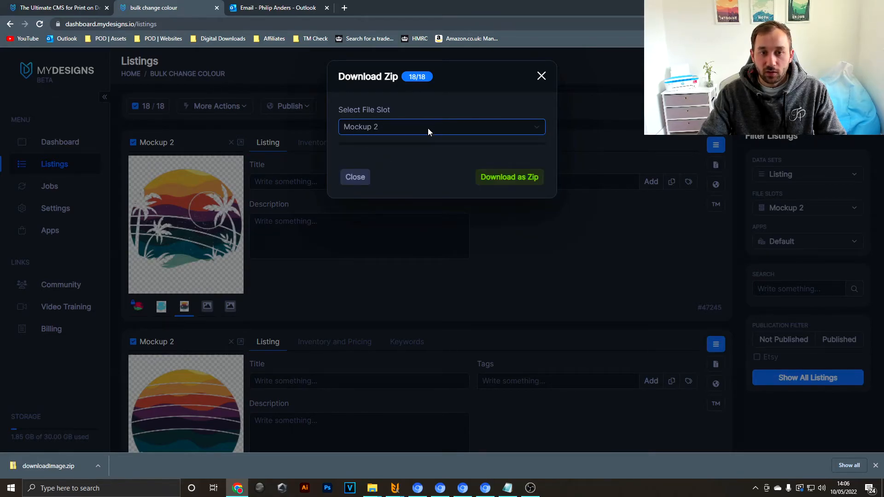
{"action": "left_click", "coordinate": [519, 181]}
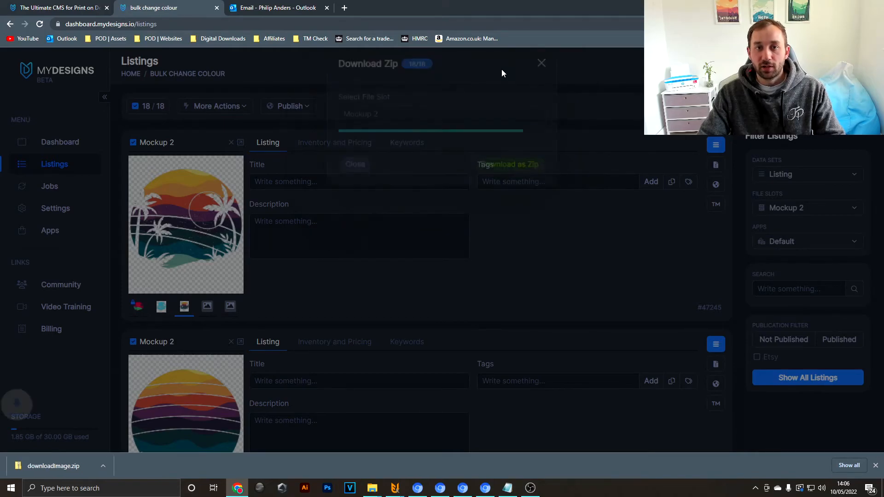
{"action": "scroll", "coordinate": [313, 193], "scroll_direction": "down", "scroll_amount": 2}
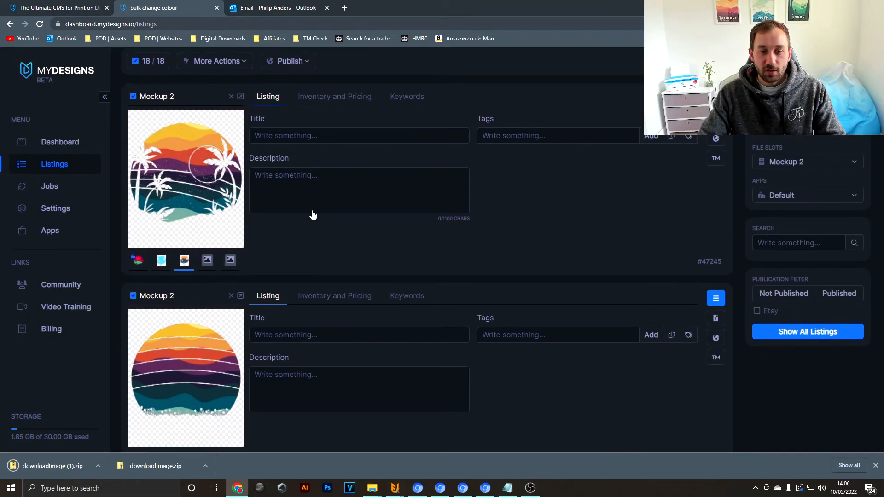
{"action": "scroll", "coordinate": [388, 313], "scroll_direction": "down", "scroll_amount": 1}
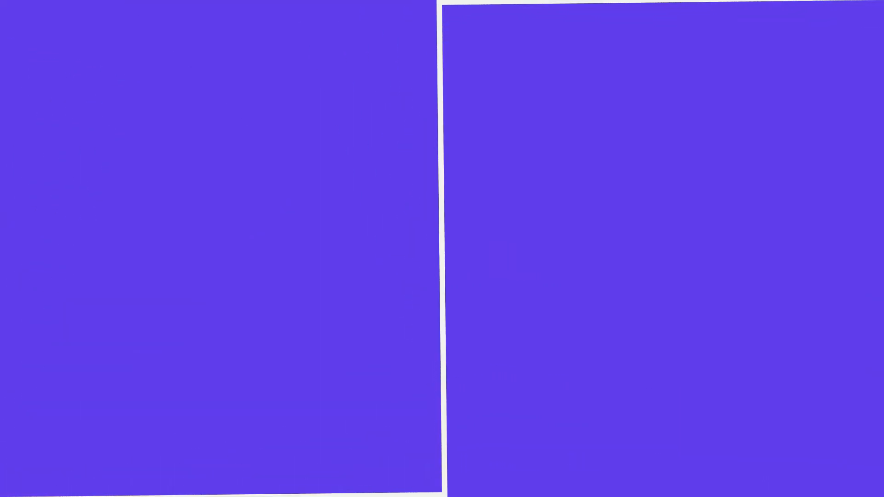